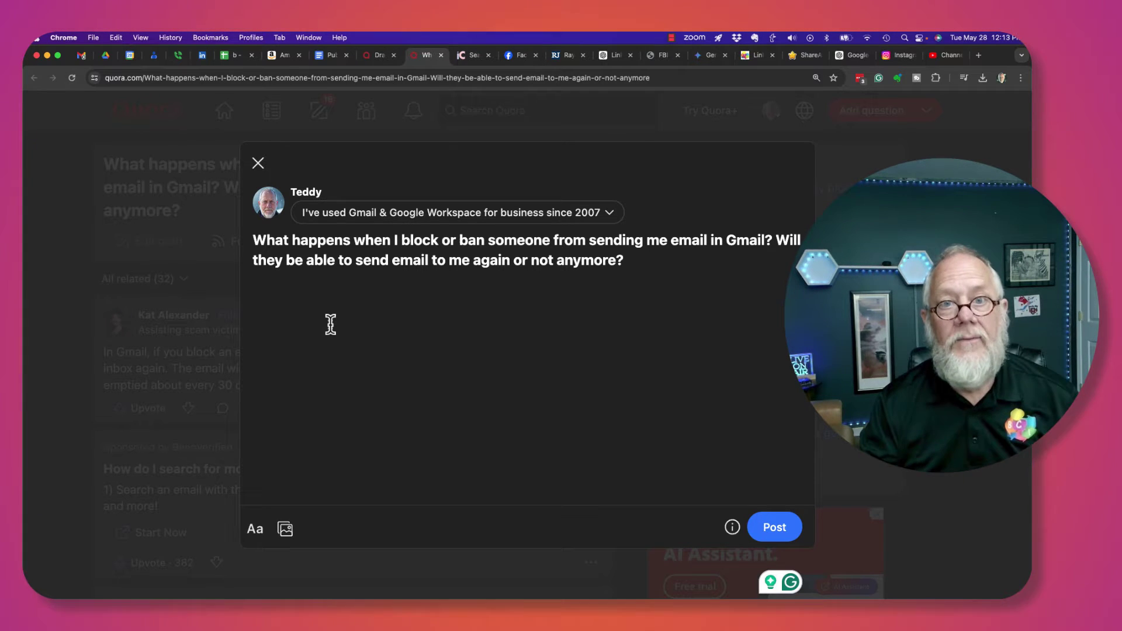
Search the Gmail mailbox for the testing account's address and open its 'test' message
{"action": "left_click", "coordinate": [82, 56]}
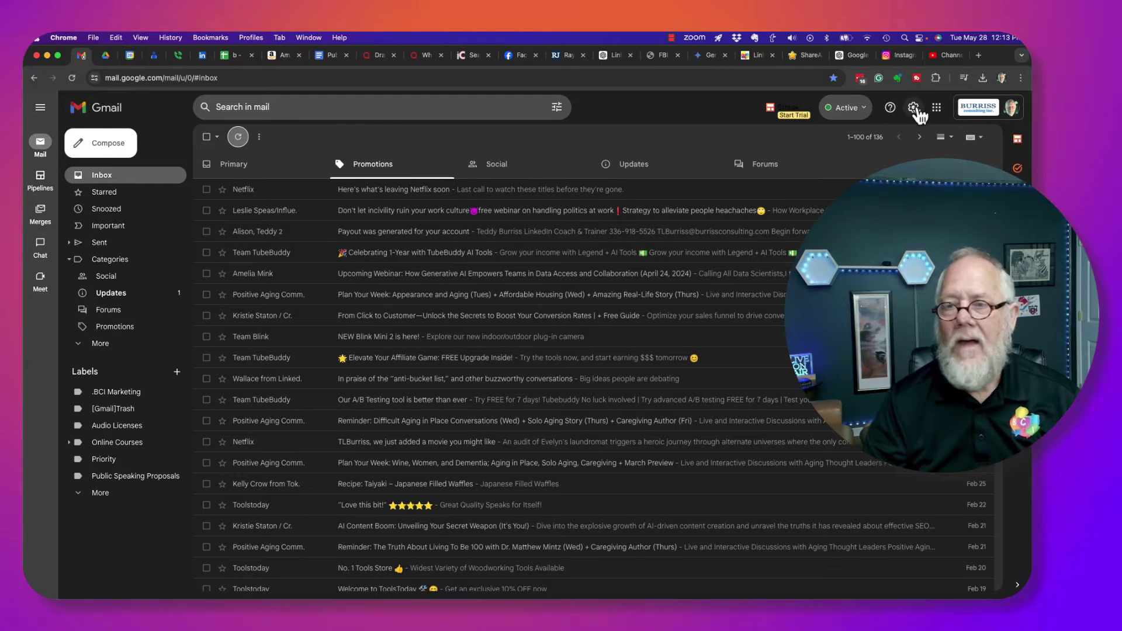
{"action": "left_click", "coordinate": [281, 104]}
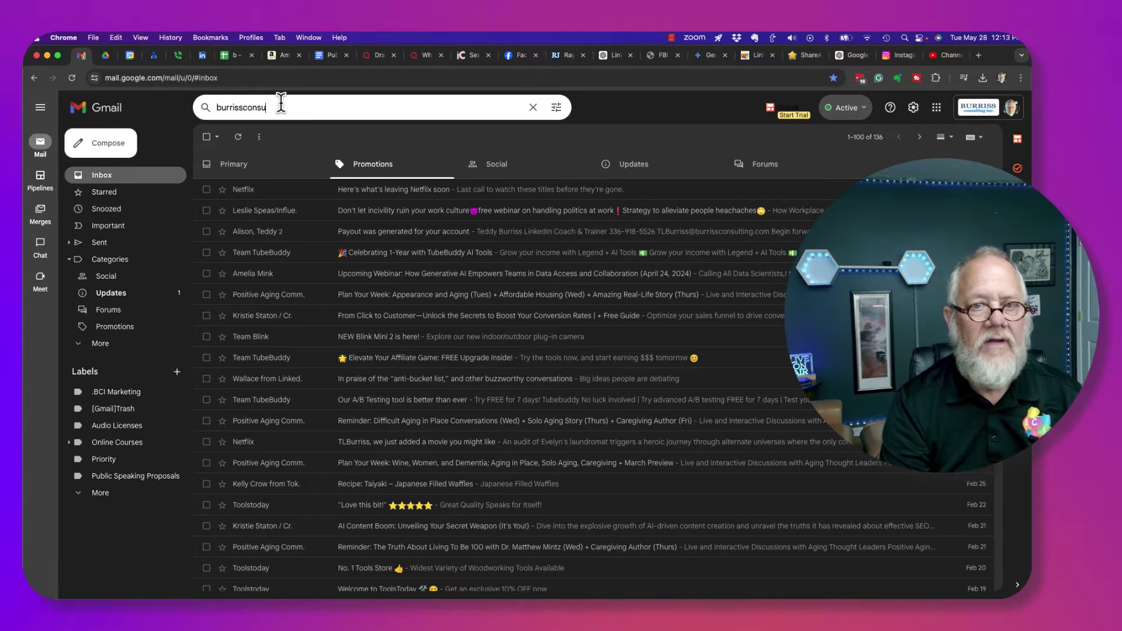
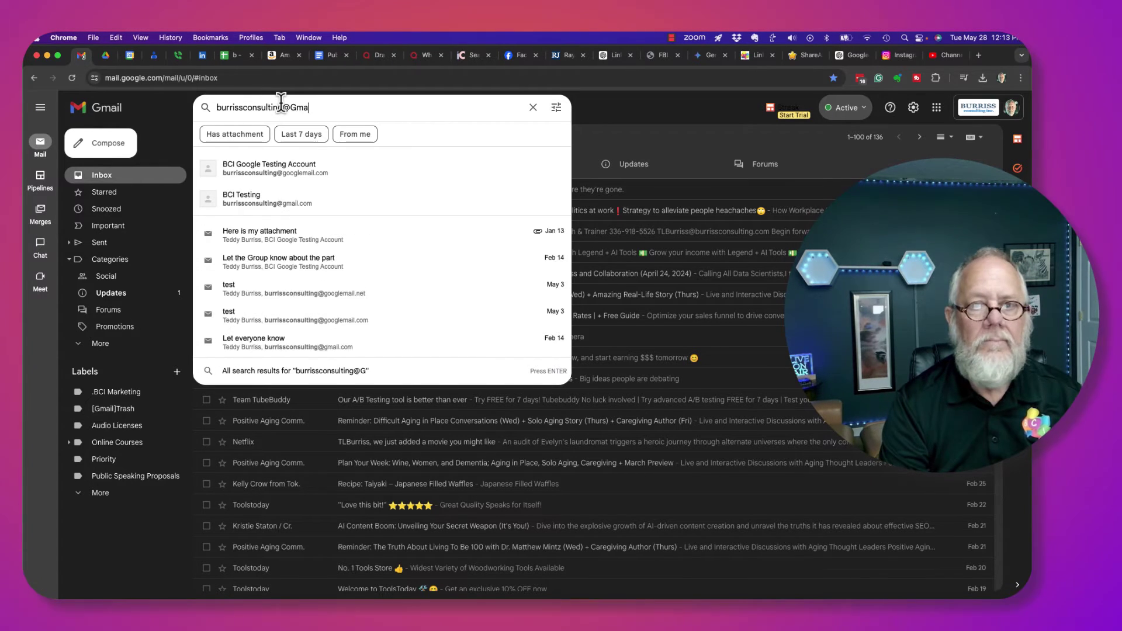
{"action": "key", "text": "Return"}
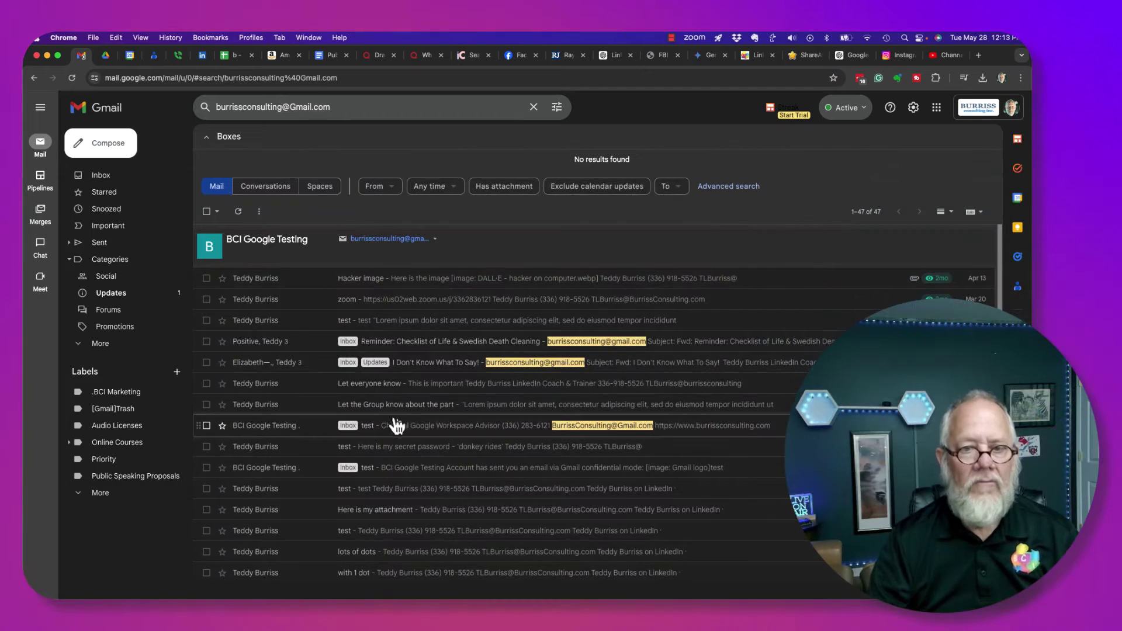
{"action": "left_click", "coordinate": [399, 432]}
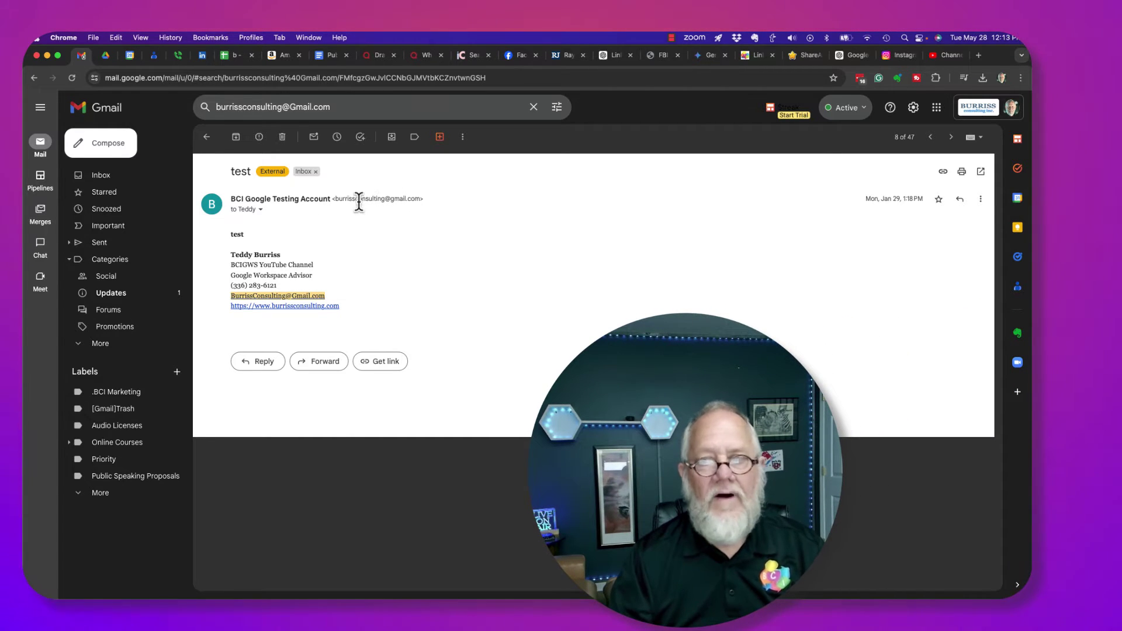
Block the 'test' message's sender from the message's More menu and confirm the block
{"action": "left_click", "coordinate": [980, 201]}
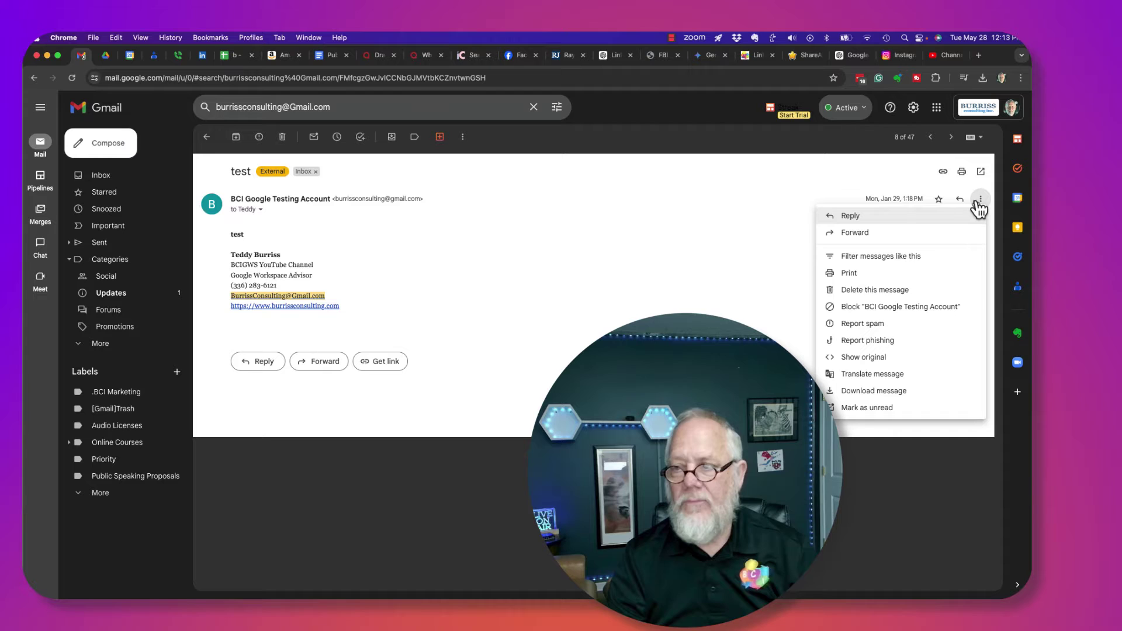
{"action": "left_click", "coordinate": [847, 308]}
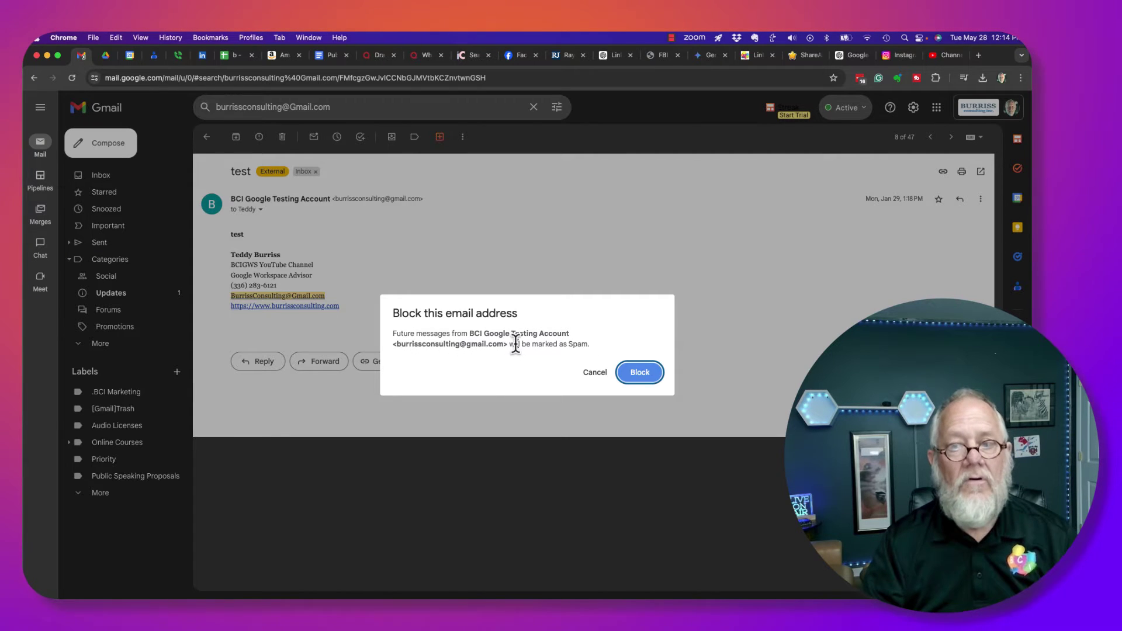
{"action": "left_click", "coordinate": [640, 372]}
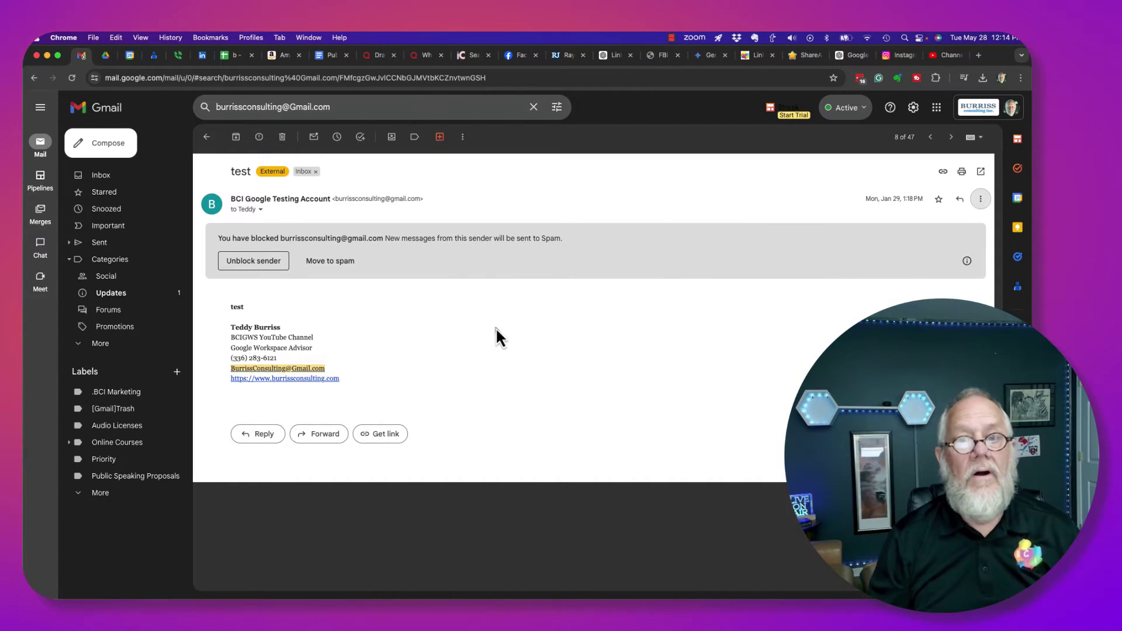
From the testing profile, send an email titled 'dude - hi' to the consulting-domain address, then return to Inbox
{"action": "left_click", "coordinate": [252, 38]}
{"action": "left_click", "coordinate": [263, 52]}
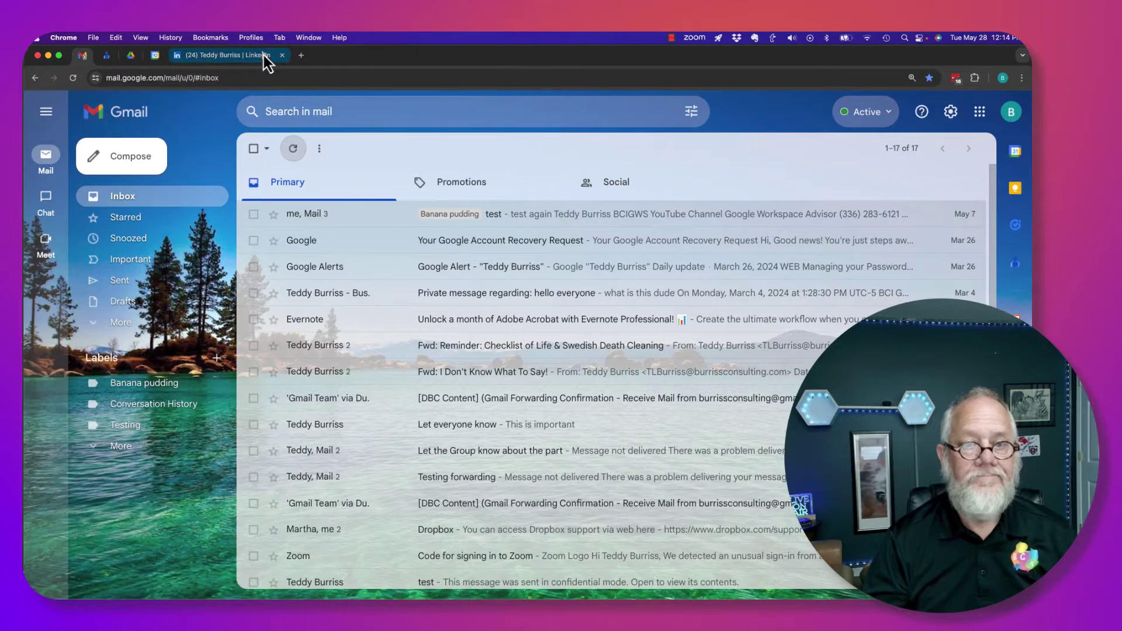
{"action": "left_click", "coordinate": [132, 156]}
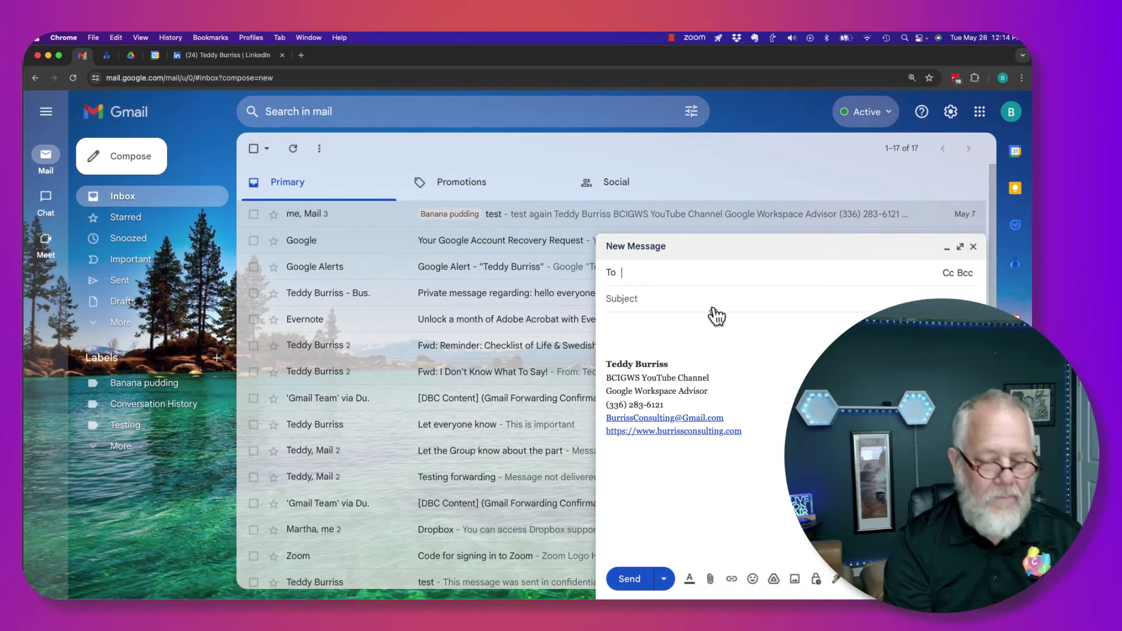
{"action": "type", "text": "tlbu"}
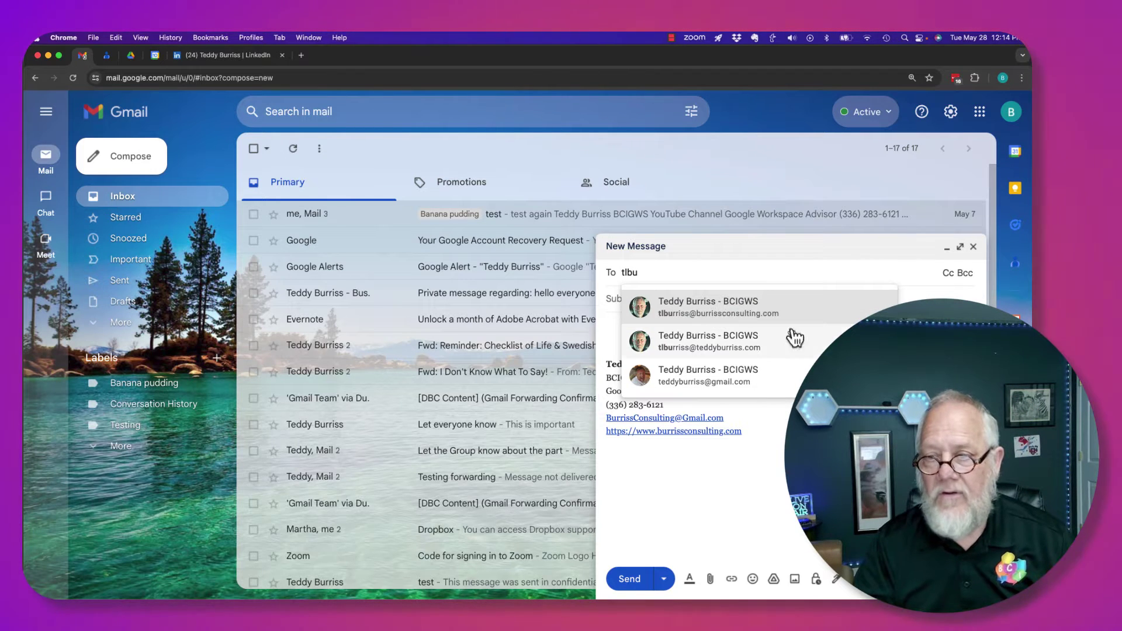
{"action": "left_click", "coordinate": [680, 319]}
{"action": "left_click", "coordinate": [643, 316]}
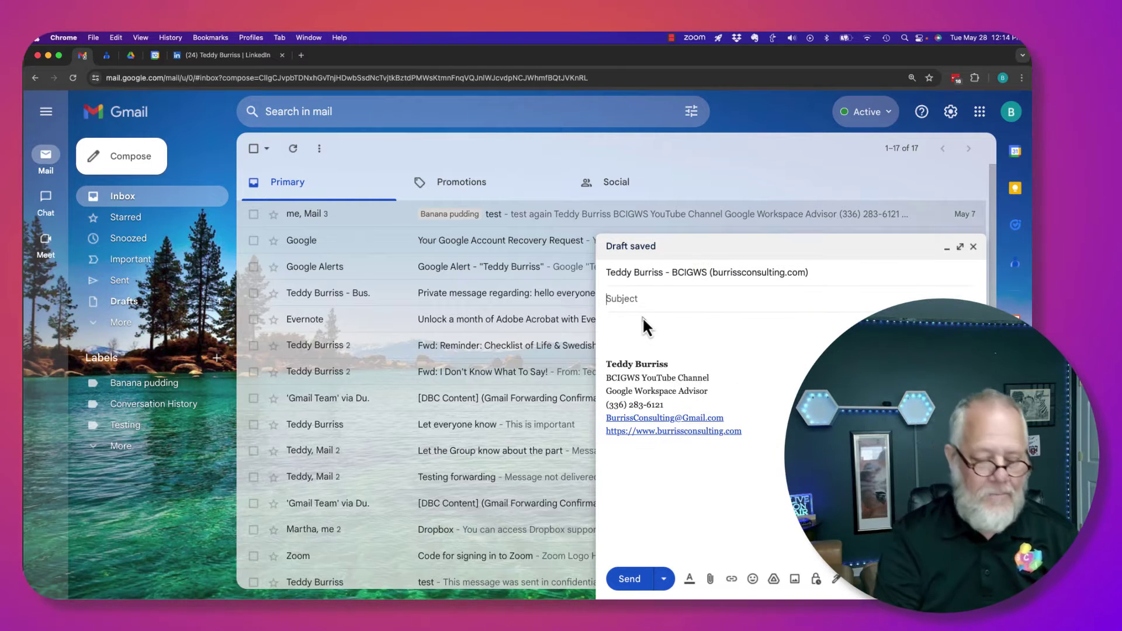
{"action": "type", "text": "dude - hi"}
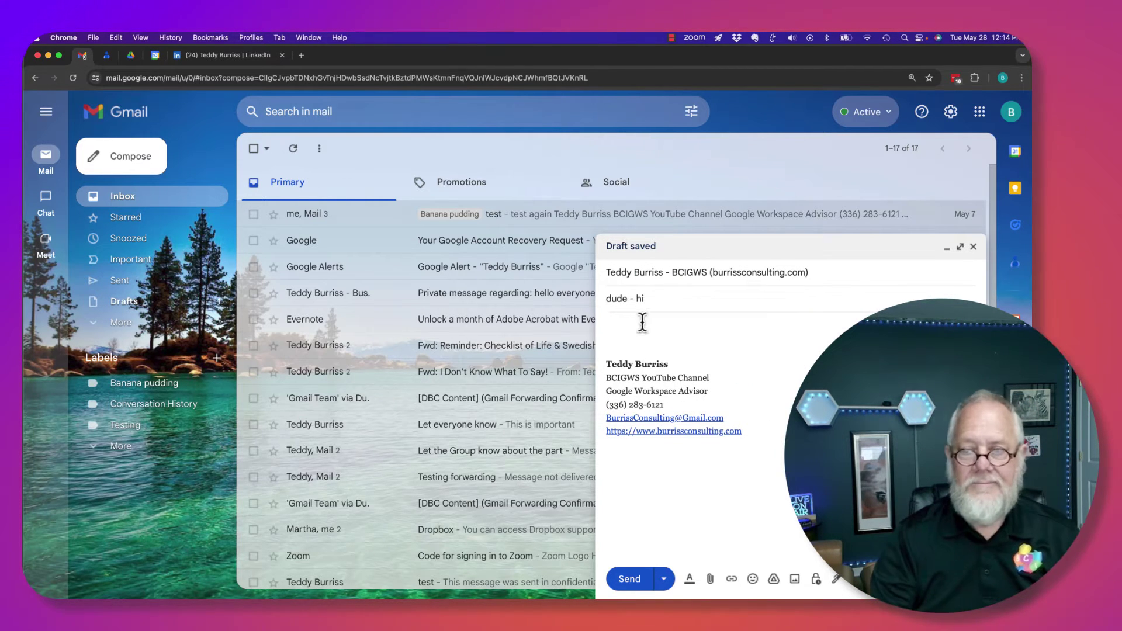
{"action": "left_click", "coordinate": [629, 580]}
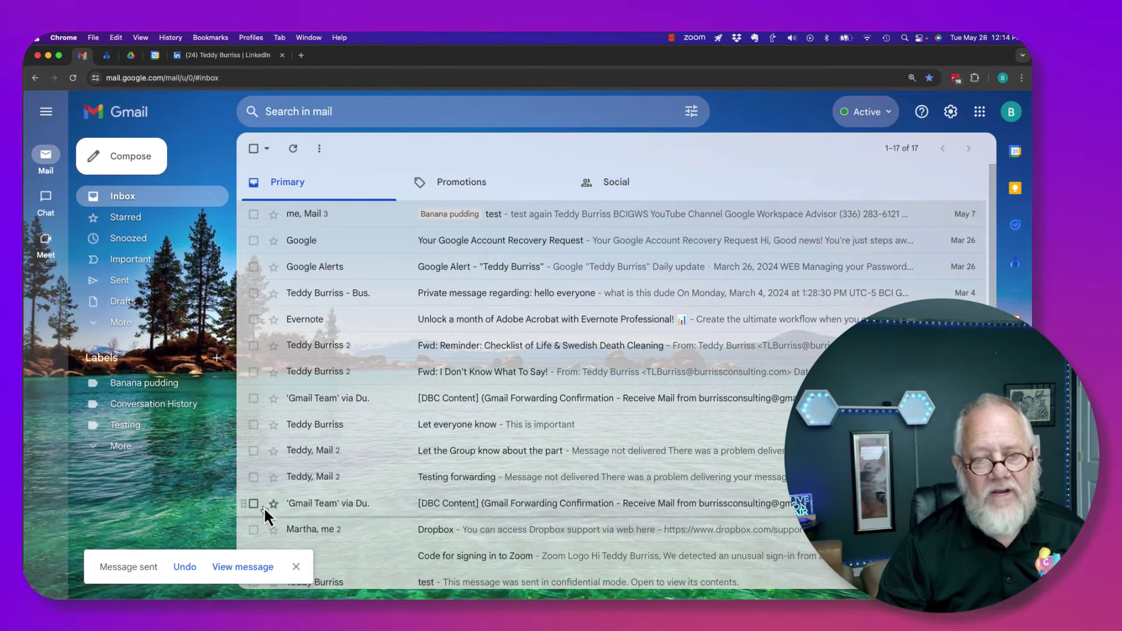
{"action": "left_click", "coordinate": [149, 218]}
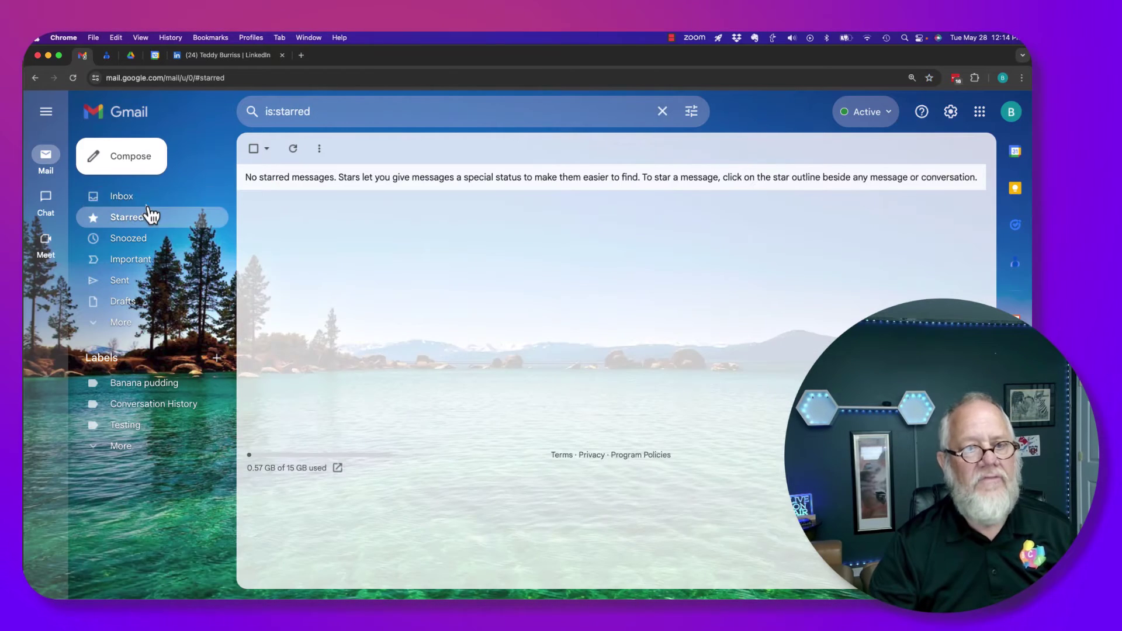
{"action": "left_click", "coordinate": [146, 202]}
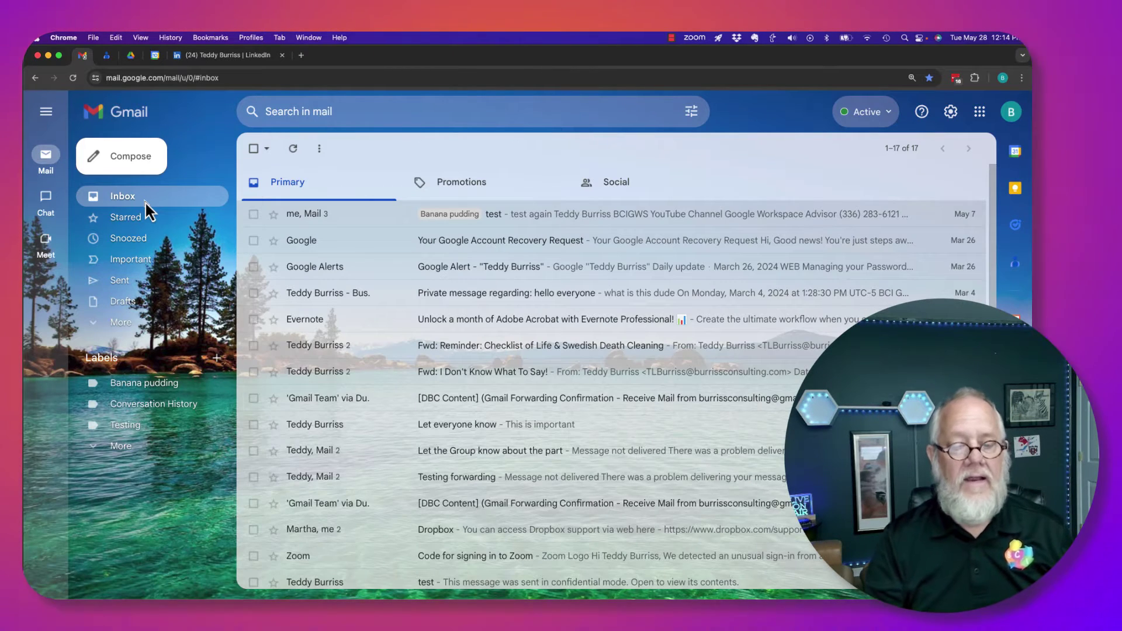
Check the Sent folder, then switch back to the recipient's Chrome profile and its inbox
{"action": "left_click", "coordinate": [134, 287]}
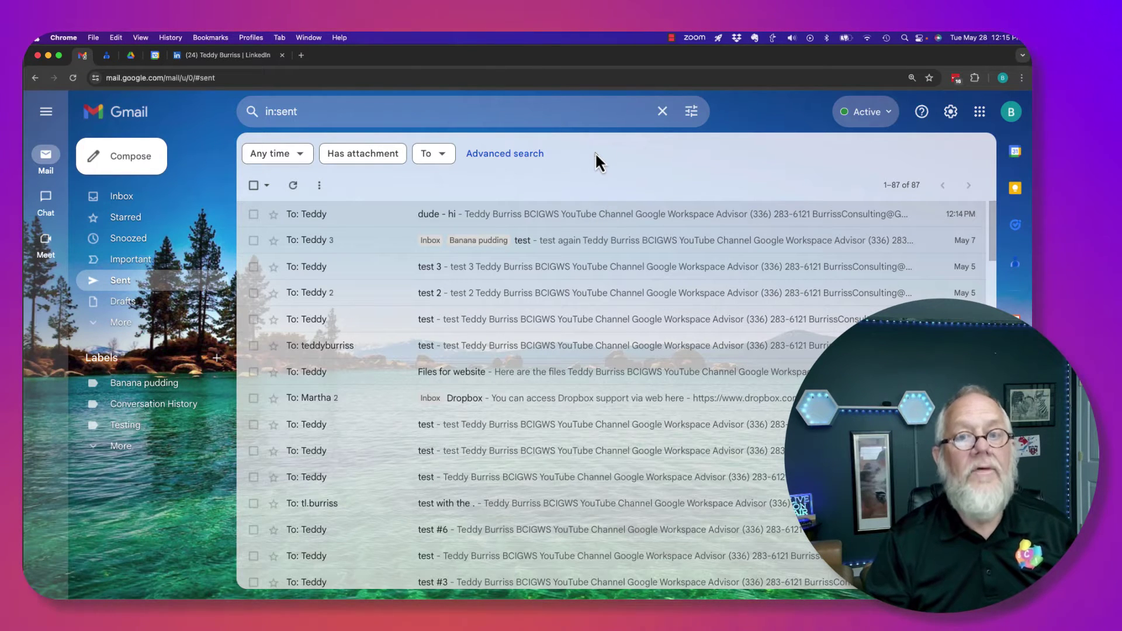
{"action": "left_click", "coordinate": [251, 38]}
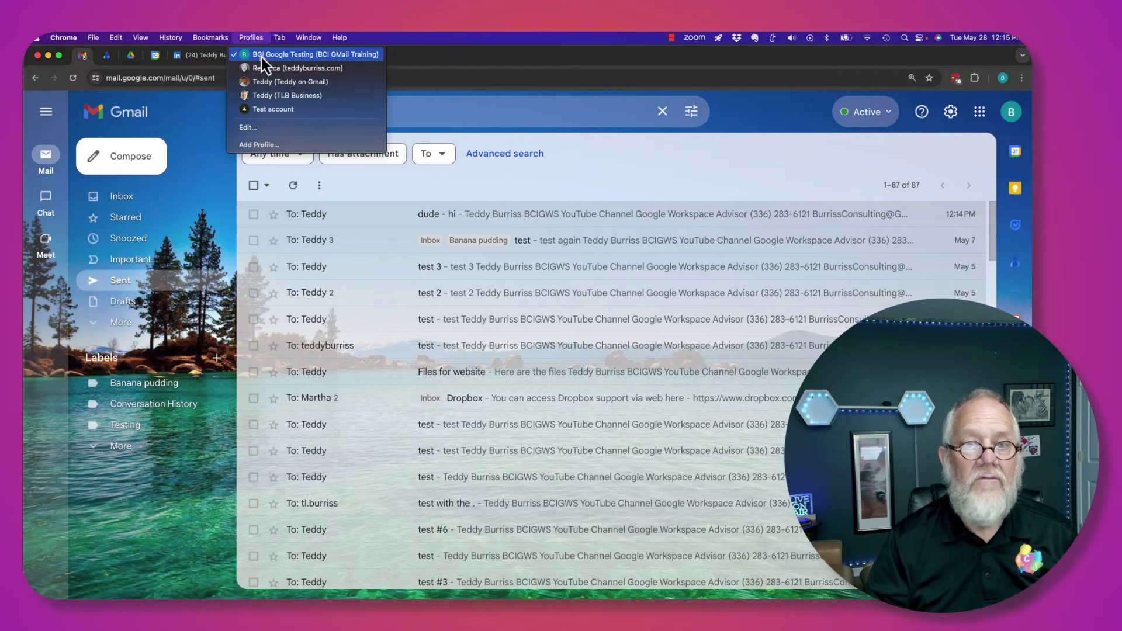
{"action": "left_click", "coordinate": [266, 100]}
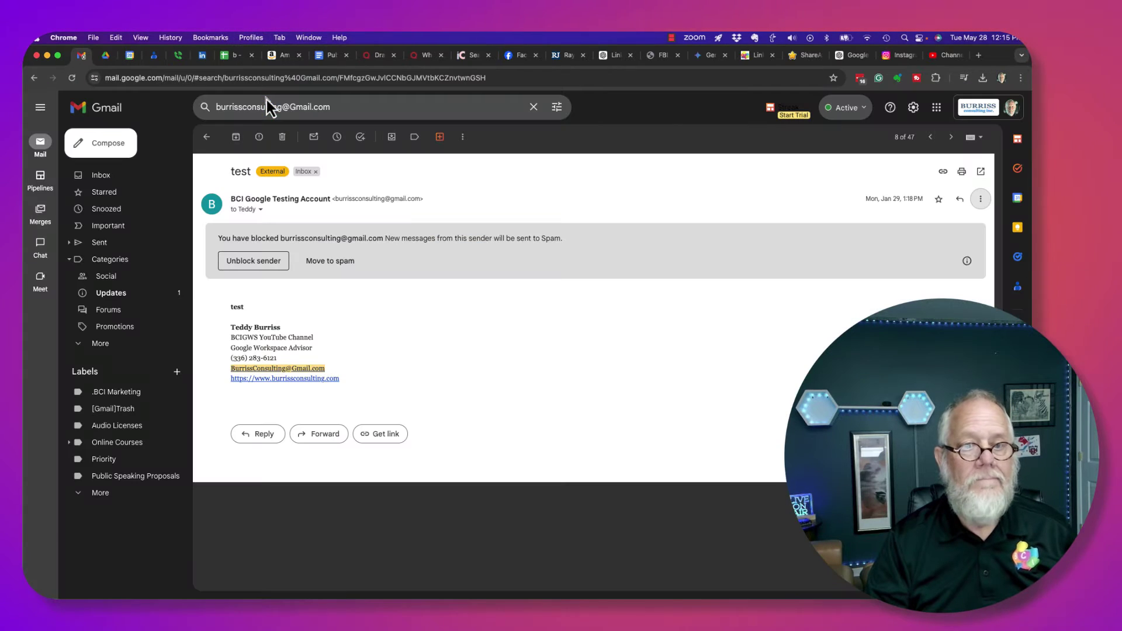
{"action": "left_click", "coordinate": [154, 175]}
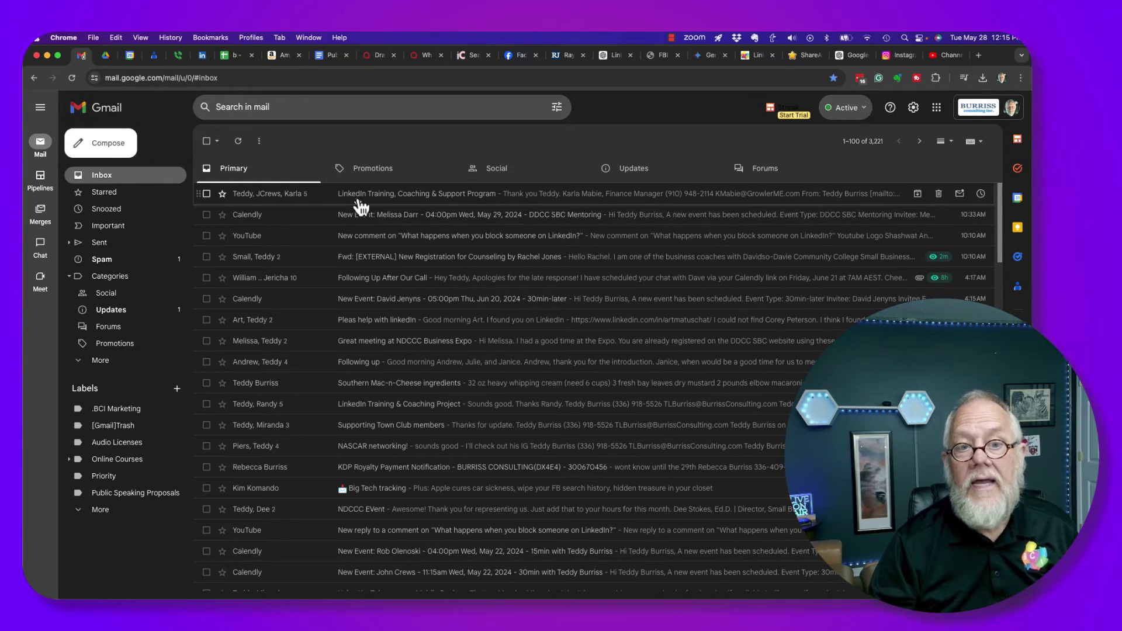
Open the Spam folder and highlight its 30-day automatic deletion notice
{"action": "left_click", "coordinate": [110, 266]}
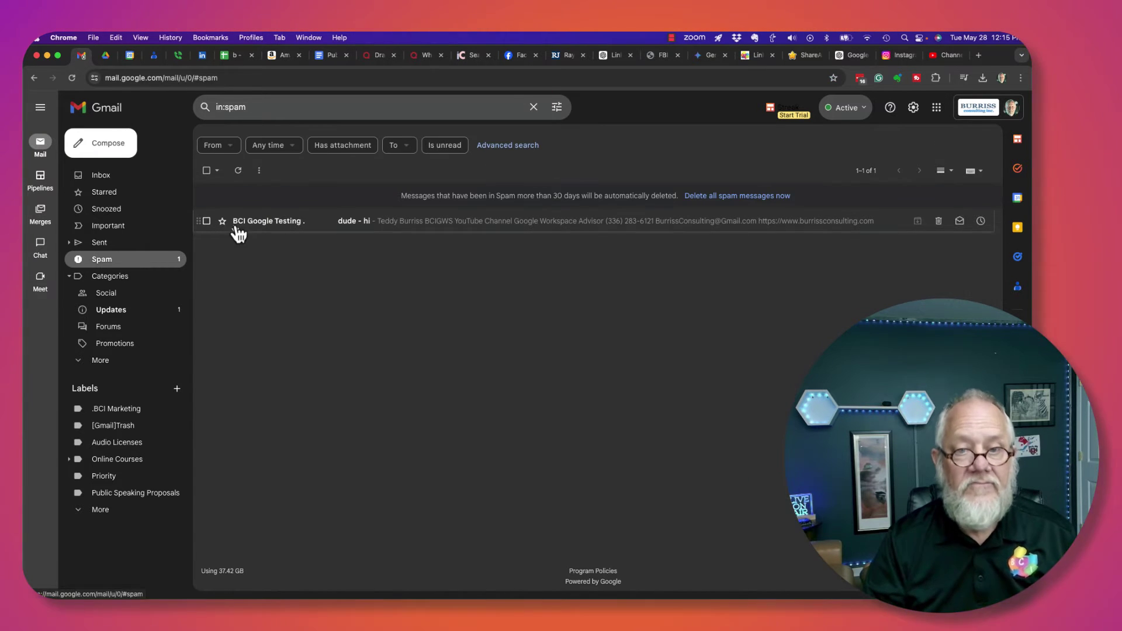
{"action": "left_click", "coordinate": [260, 222]}
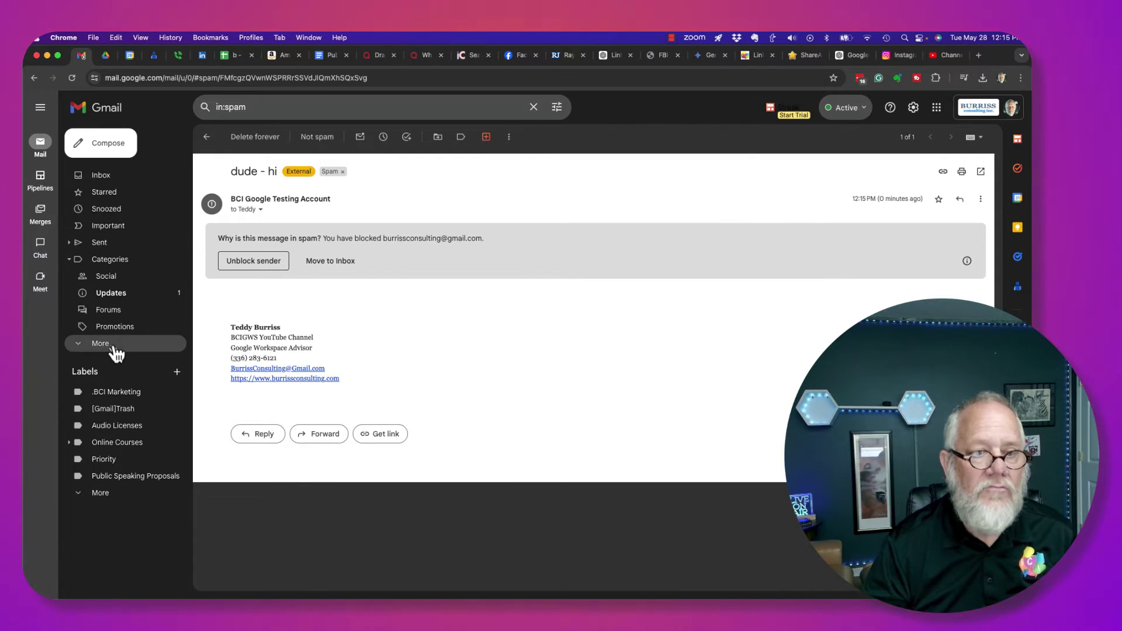
{"action": "left_click", "coordinate": [112, 346]}
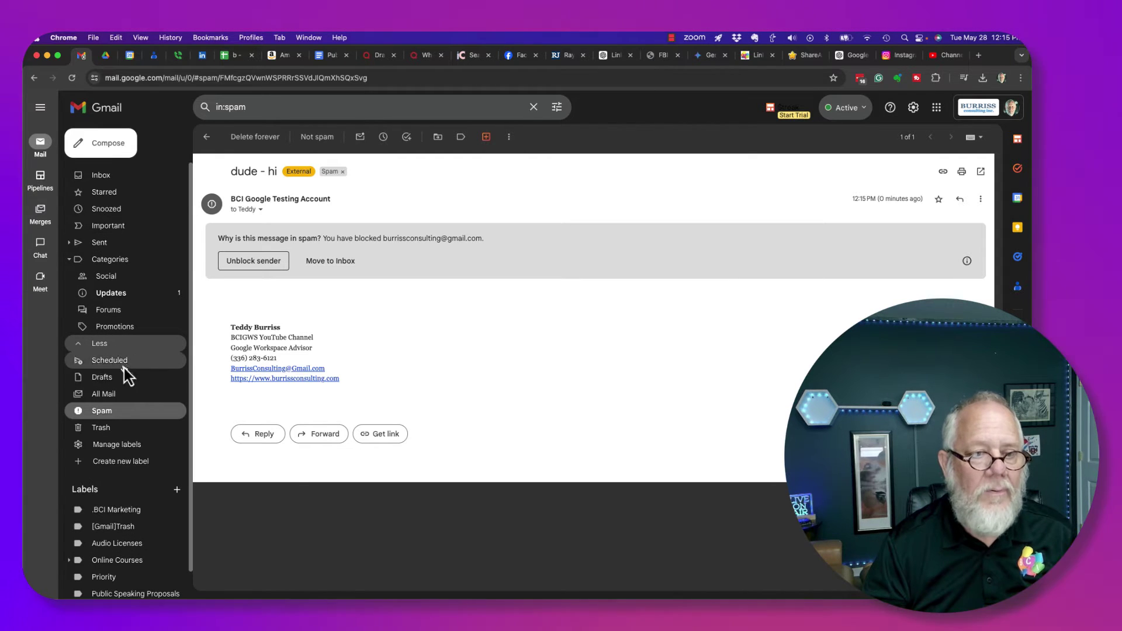
{"action": "left_click", "coordinate": [110, 413]}
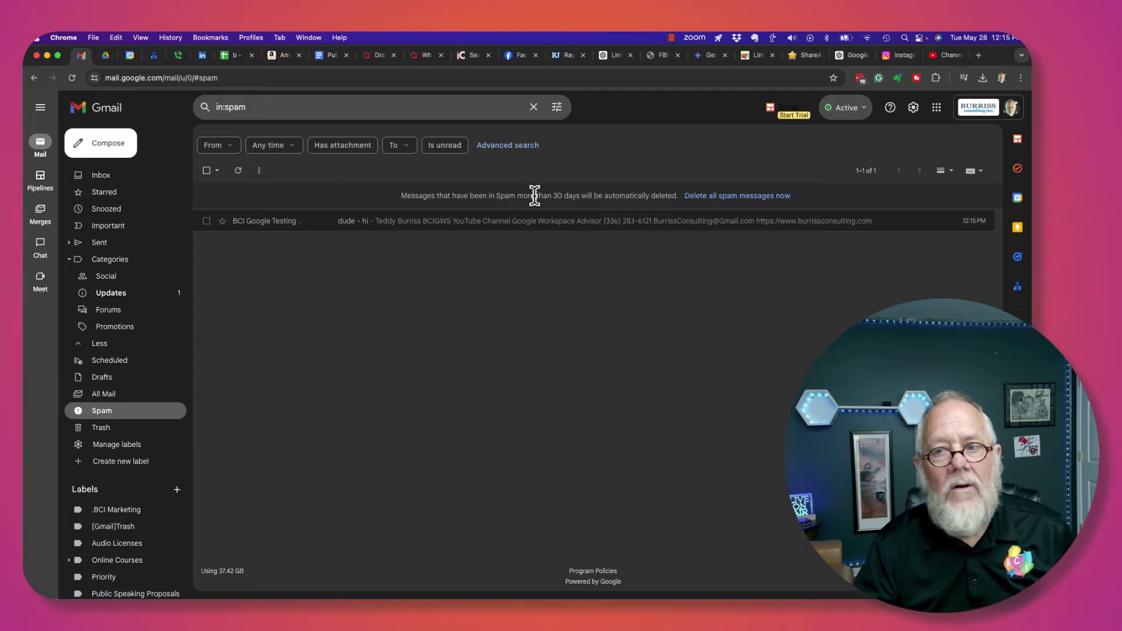
{"action": "left_click_drag", "start_coordinate": [535, 196], "coordinate": [666, 196]}
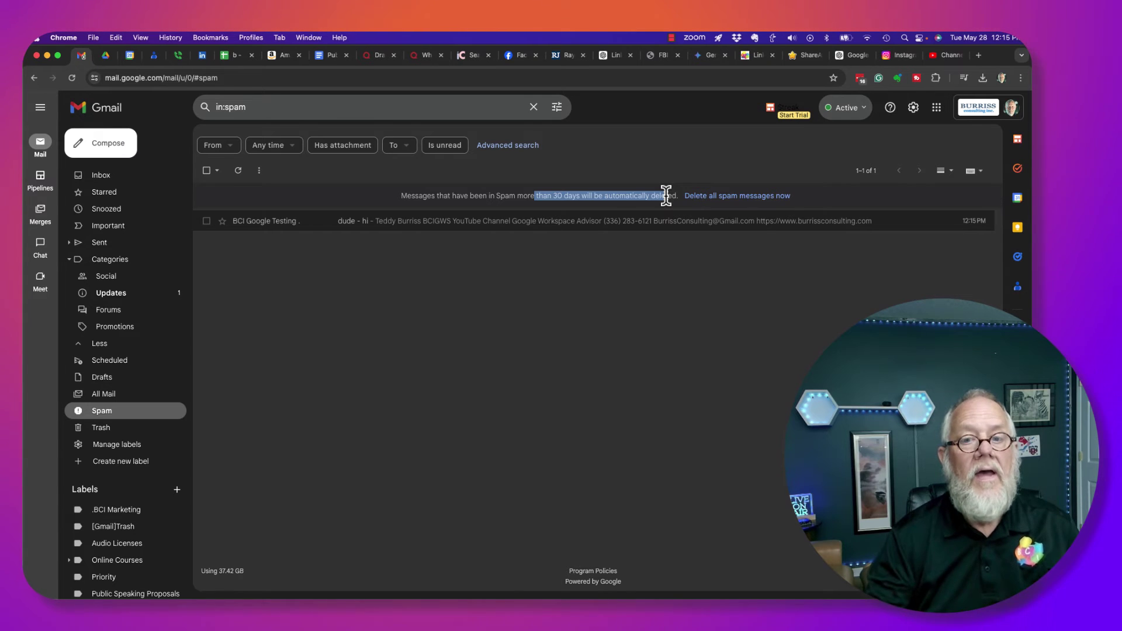
Open the 'dude - hi' spam message and inspect the sender's address in its details
{"action": "left_click", "coordinate": [253, 224]}
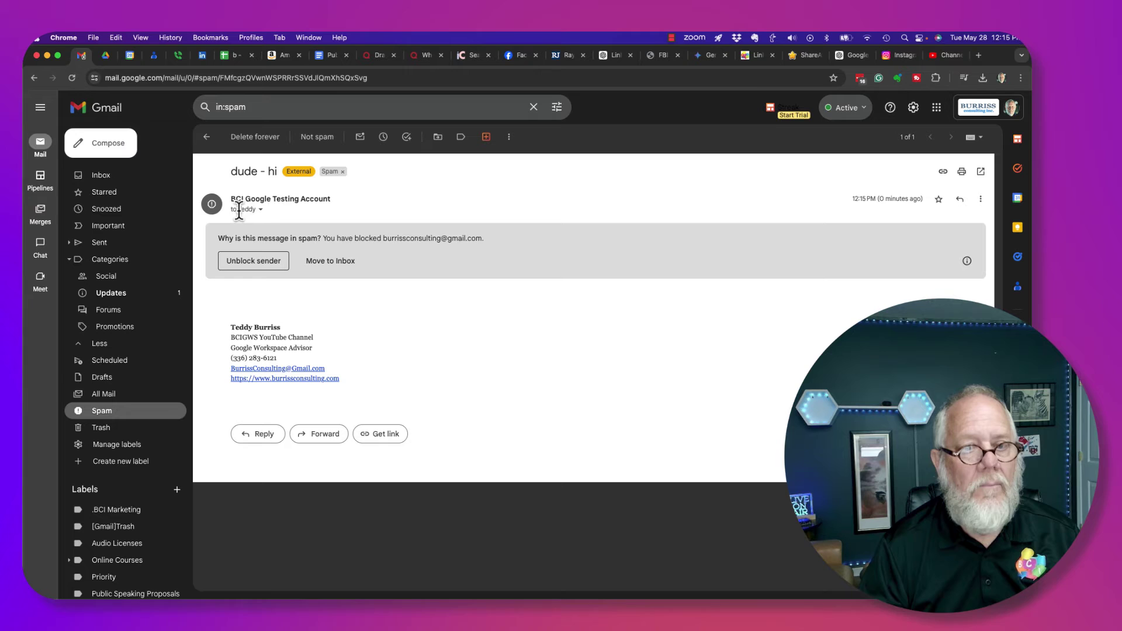
{"action": "left_click", "coordinate": [261, 209]}
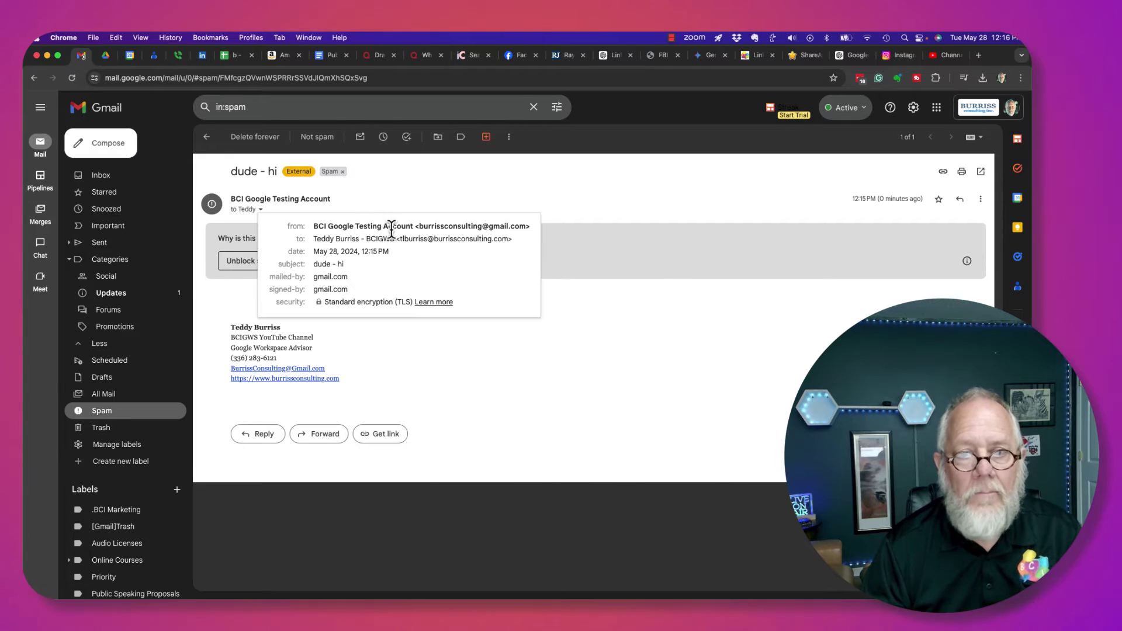
{"action": "left_click_drag", "start_coordinate": [404, 240], "coordinate": [542, 224]}
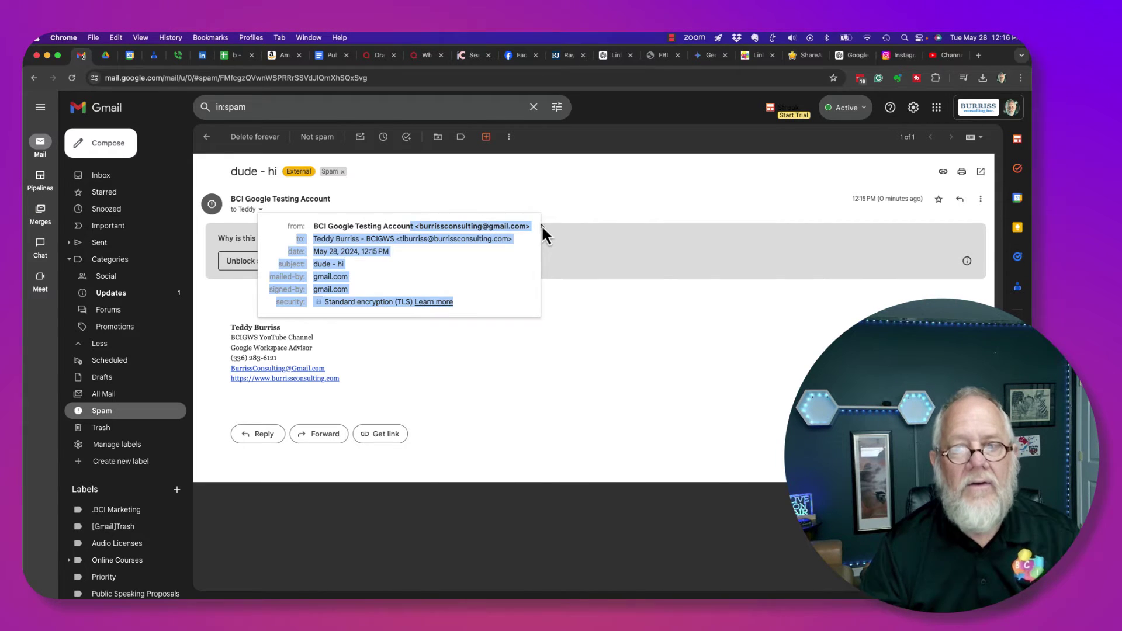
{"action": "left_click", "coordinate": [654, 347]}
Create a filter for the blocked sender's address with 'Delete it' checked, then go back to Spam
{"action": "left_click", "coordinate": [981, 202]}
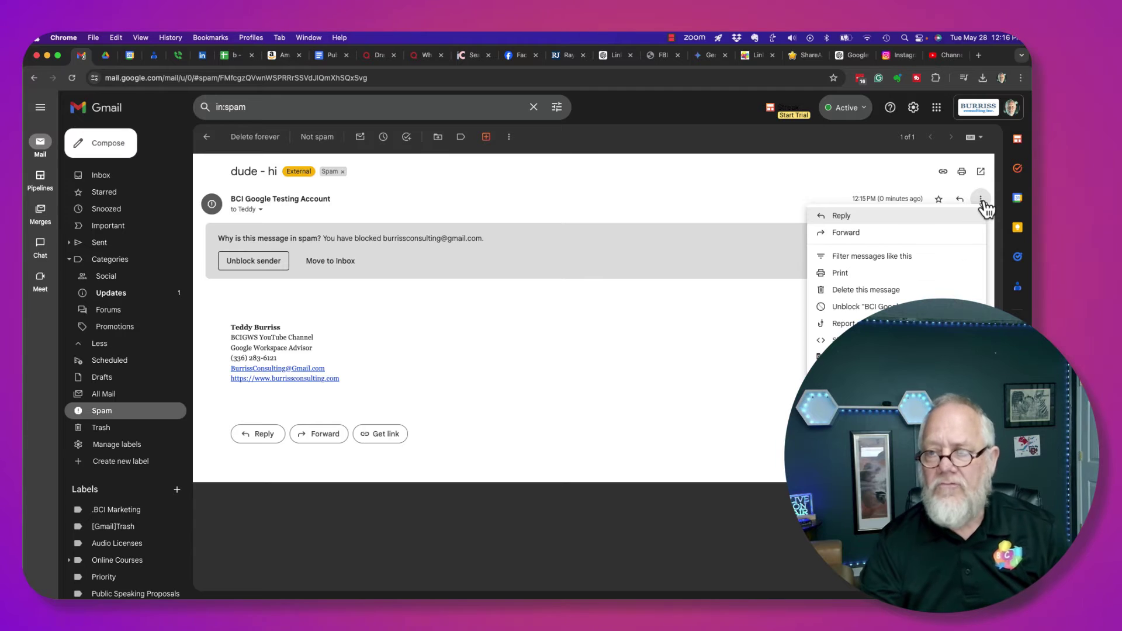
{"action": "left_click", "coordinate": [868, 258]}
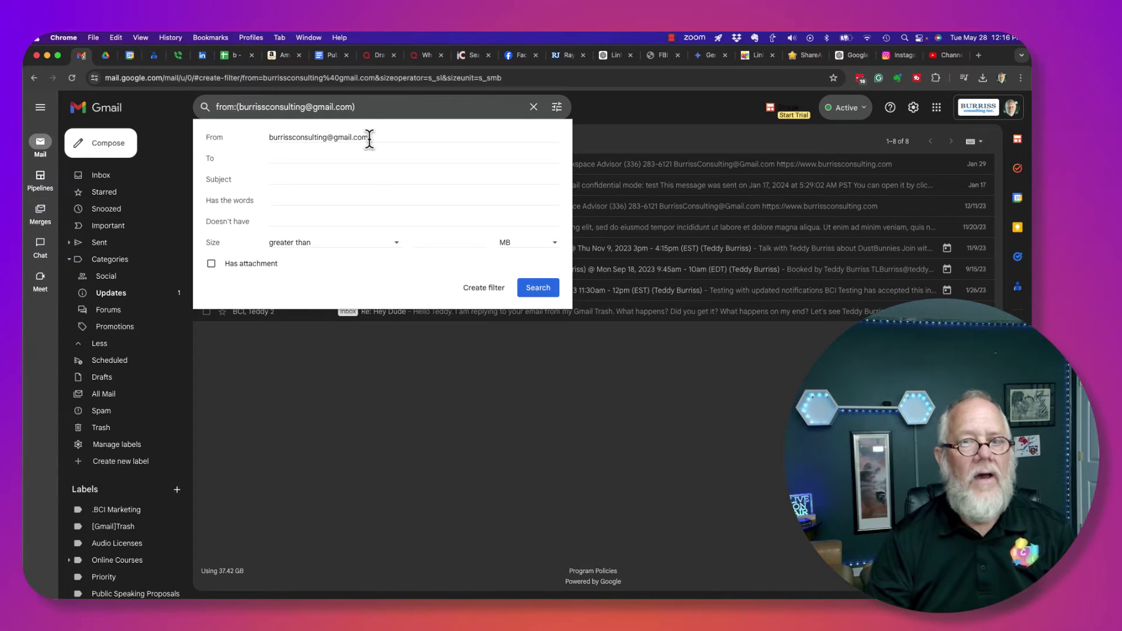
{"action": "left_click", "coordinate": [484, 288]}
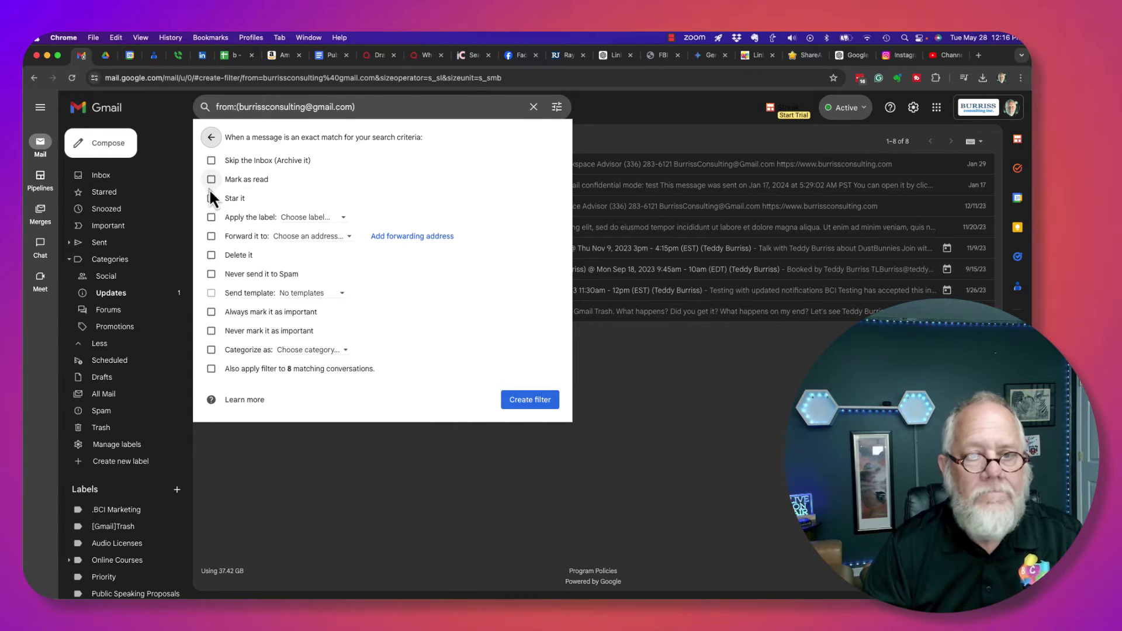
{"action": "left_click", "coordinate": [210, 256]}
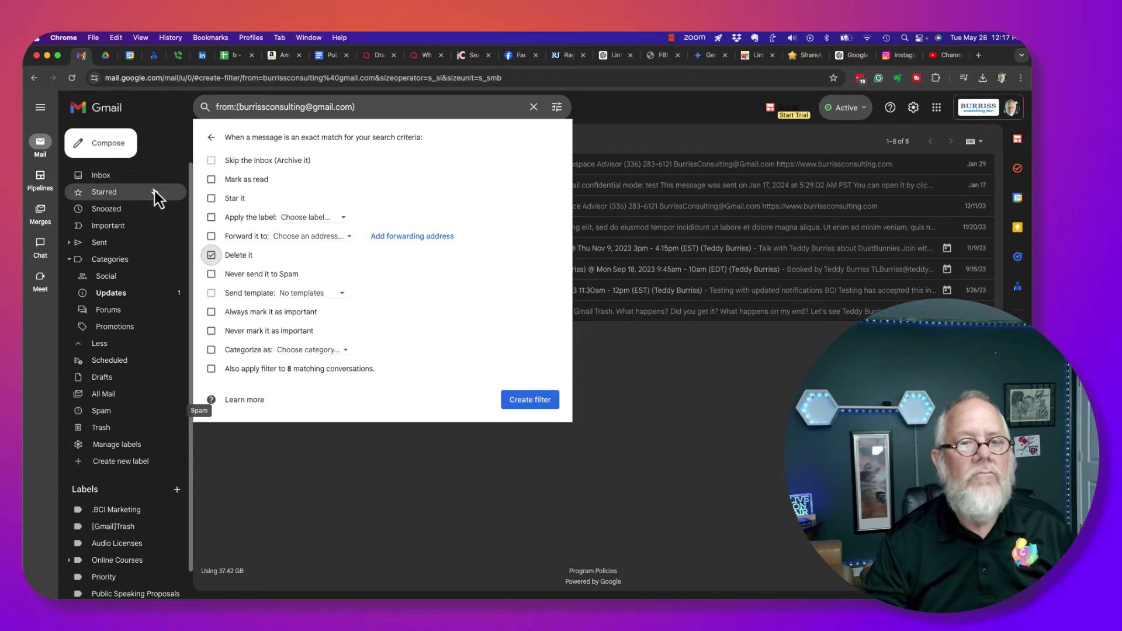
{"action": "left_click", "coordinate": [102, 411]}
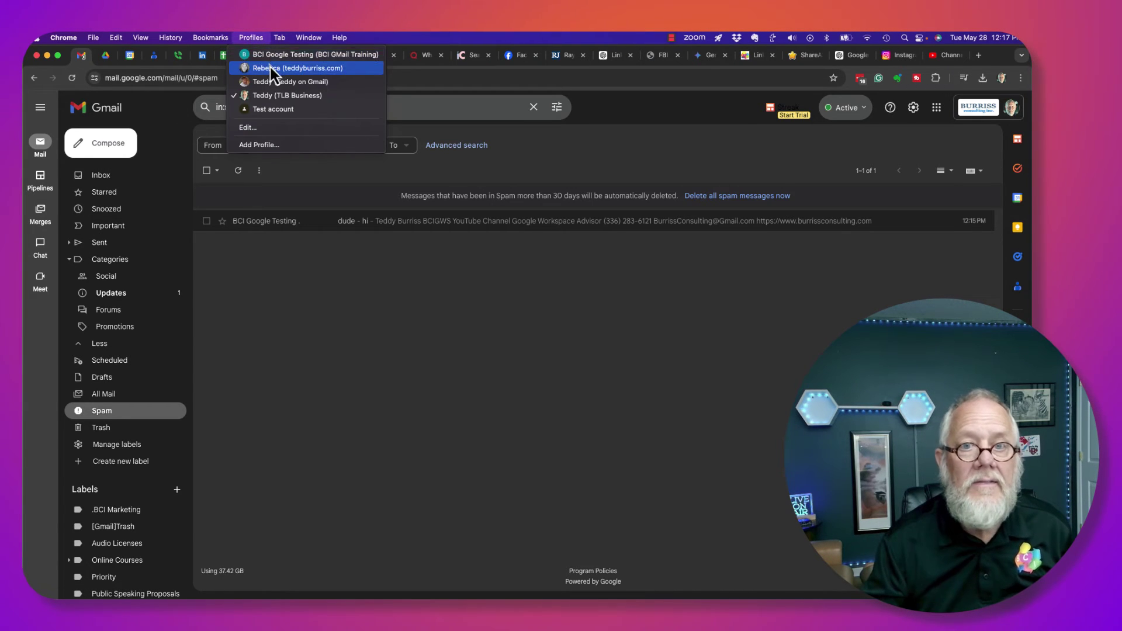
From the test account, reply 'dude - what's up' to the sent 'dude - hi' email
{"action": "left_click", "coordinate": [272, 56]}
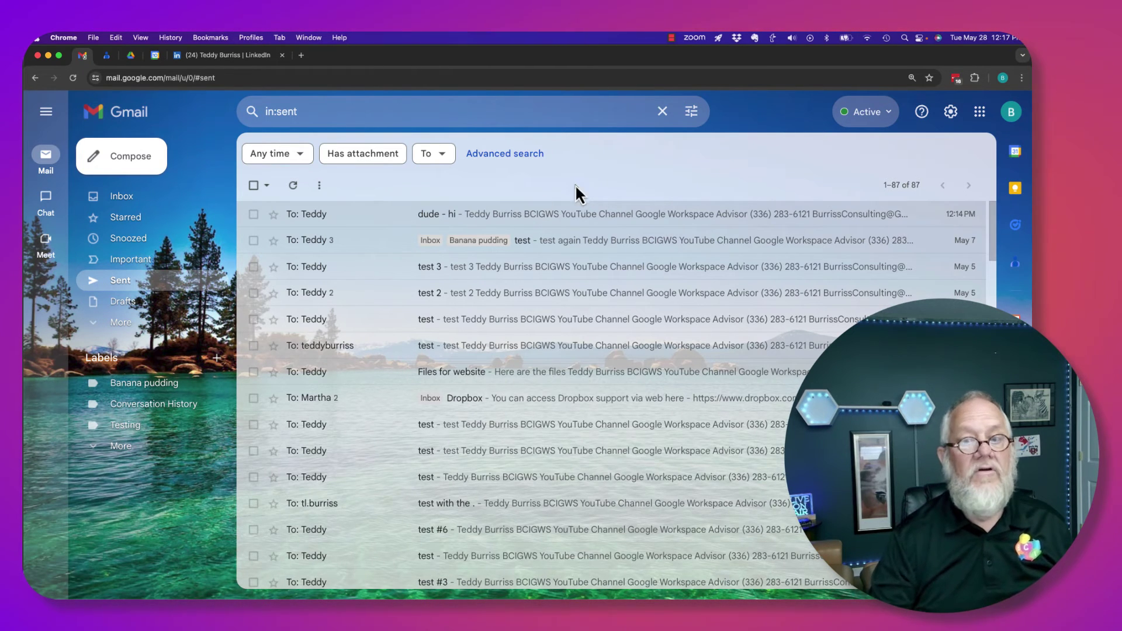
{"action": "left_click", "coordinate": [424, 214]}
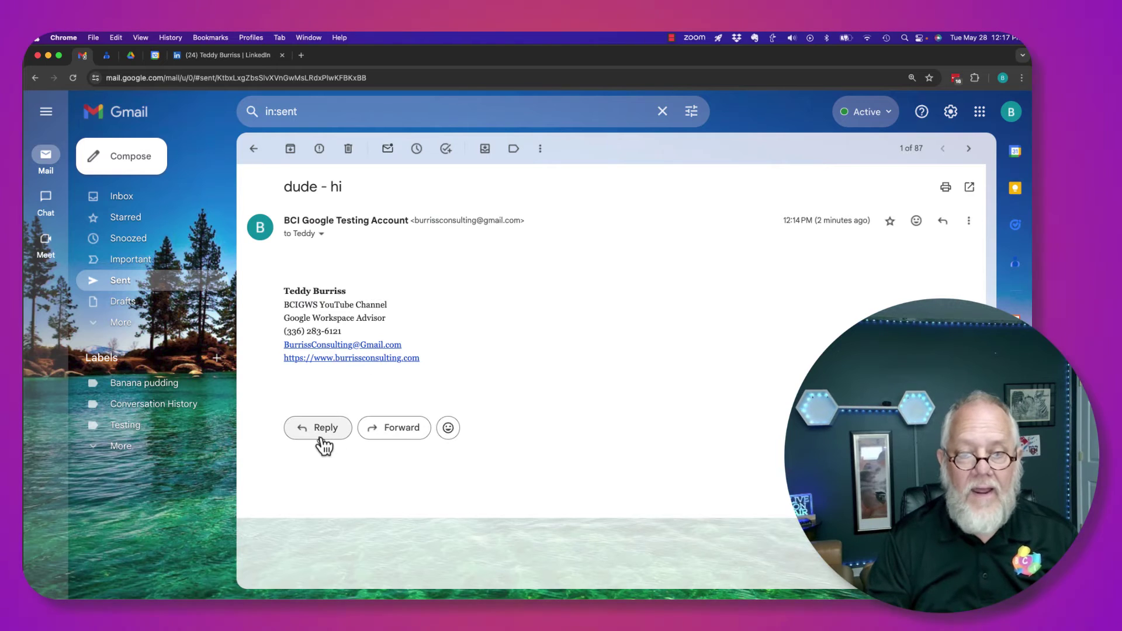
{"action": "left_click", "coordinate": [317, 429]}
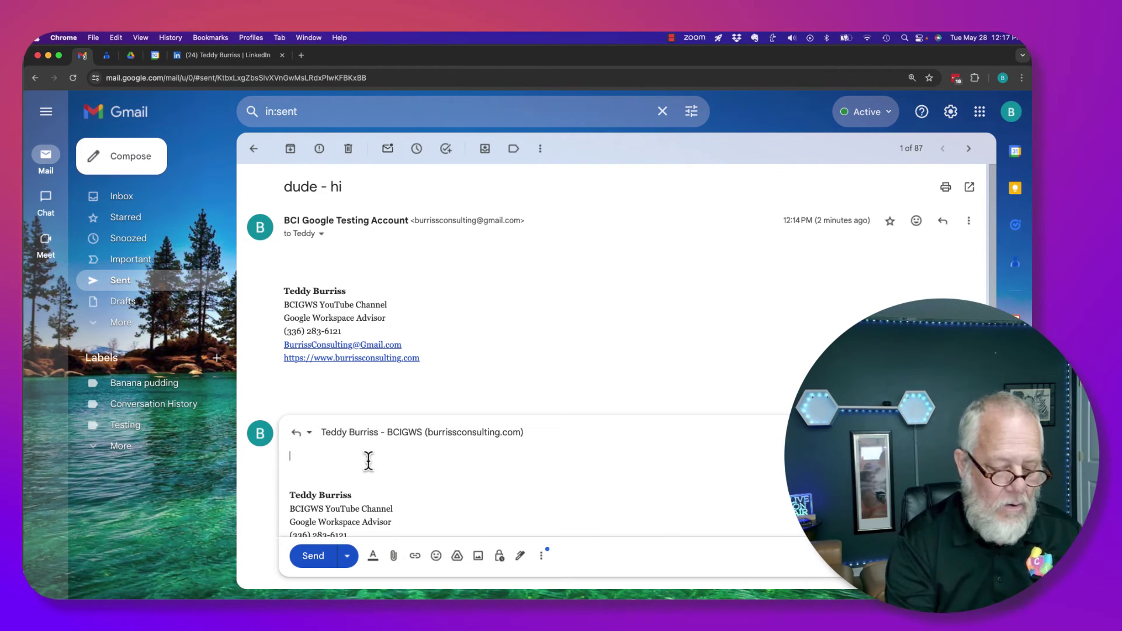
{"action": "type", "text": "dude - what"}
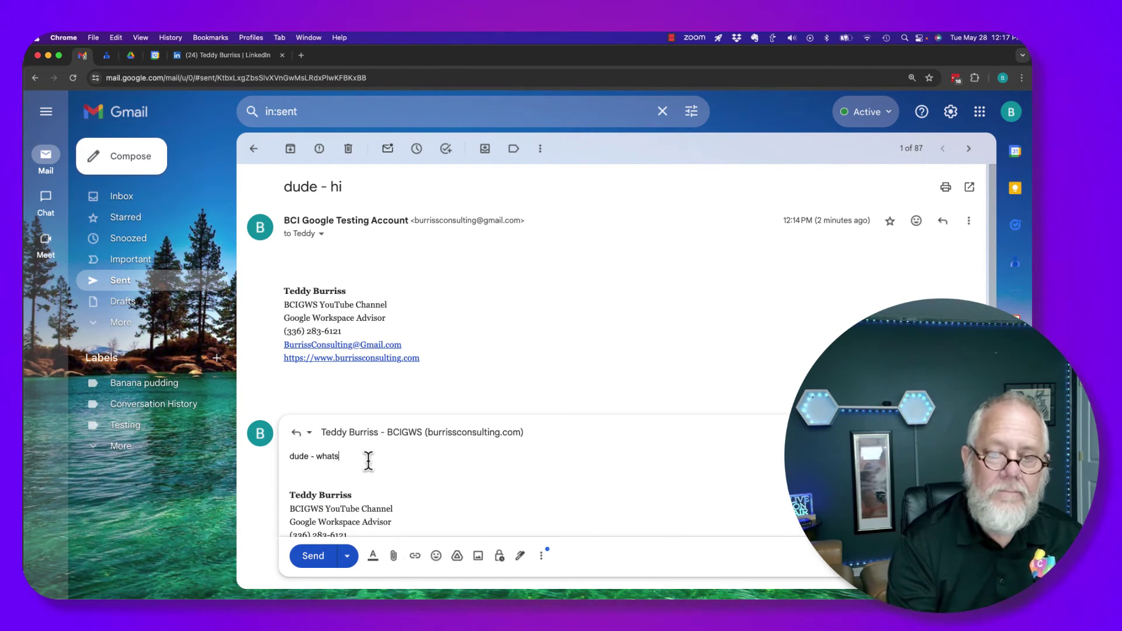
{"action": "type", "text": "'s up"}
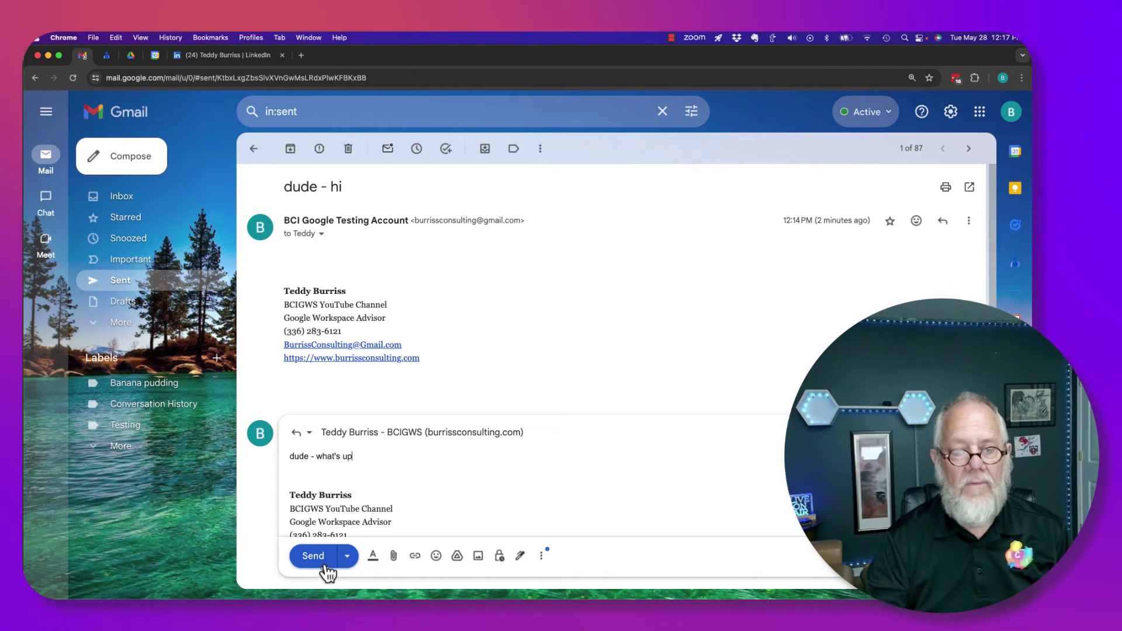
{"action": "left_click", "coordinate": [319, 559]}
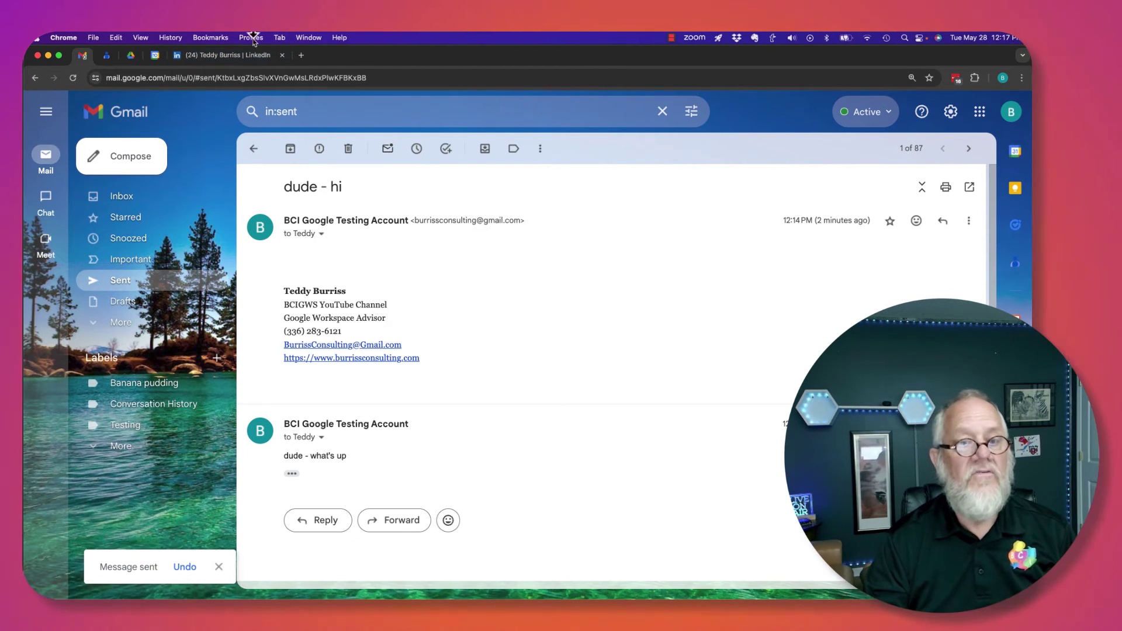
{"action": "left_click", "coordinate": [135, 262]}
{"action": "left_click", "coordinate": [138, 193]}
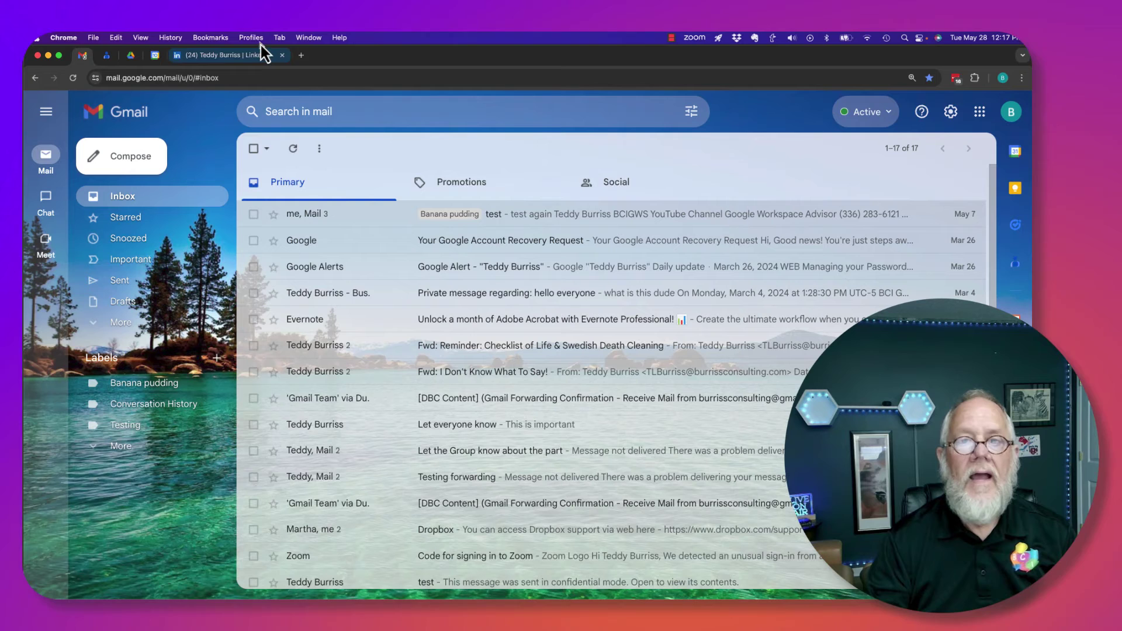
{"action": "left_click", "coordinate": [252, 37]}
In the recipient's profile, open the 'dude - hi' Spam thread to see the 'dude - what's up' reply
{"action": "left_click", "coordinate": [274, 96]}
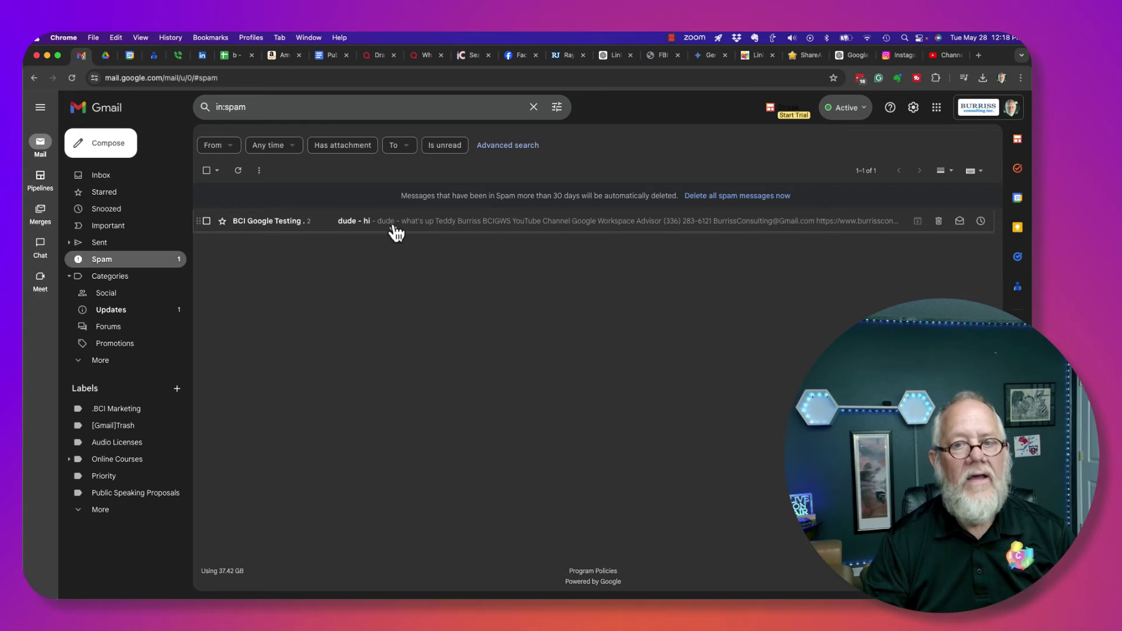
{"action": "left_click", "coordinate": [389, 225]}
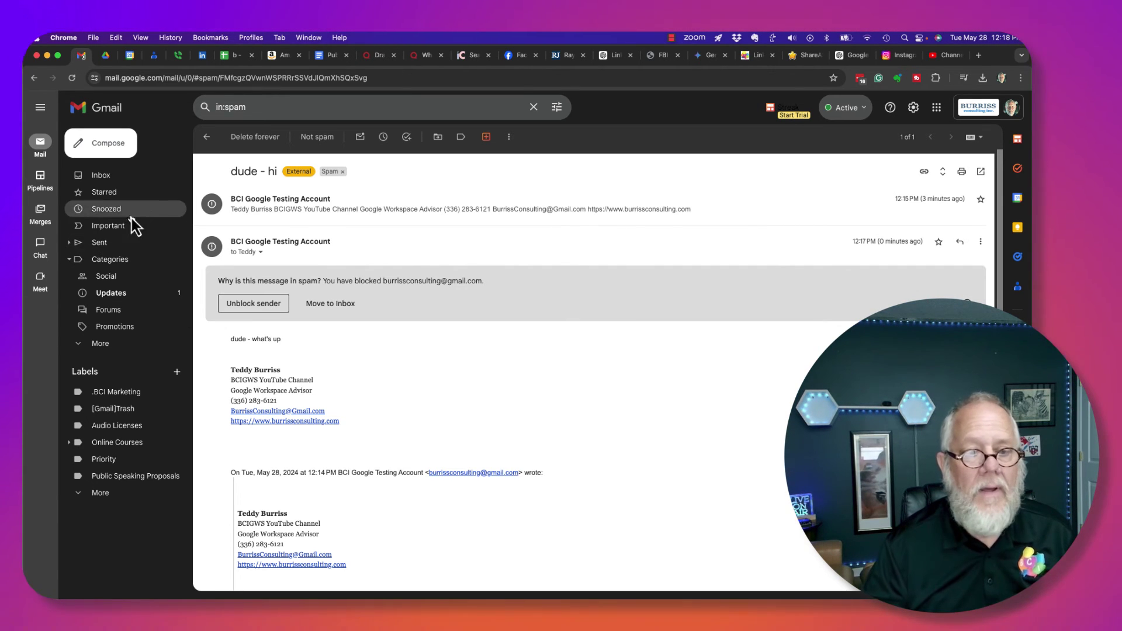
{"action": "left_click", "coordinate": [94, 344]}
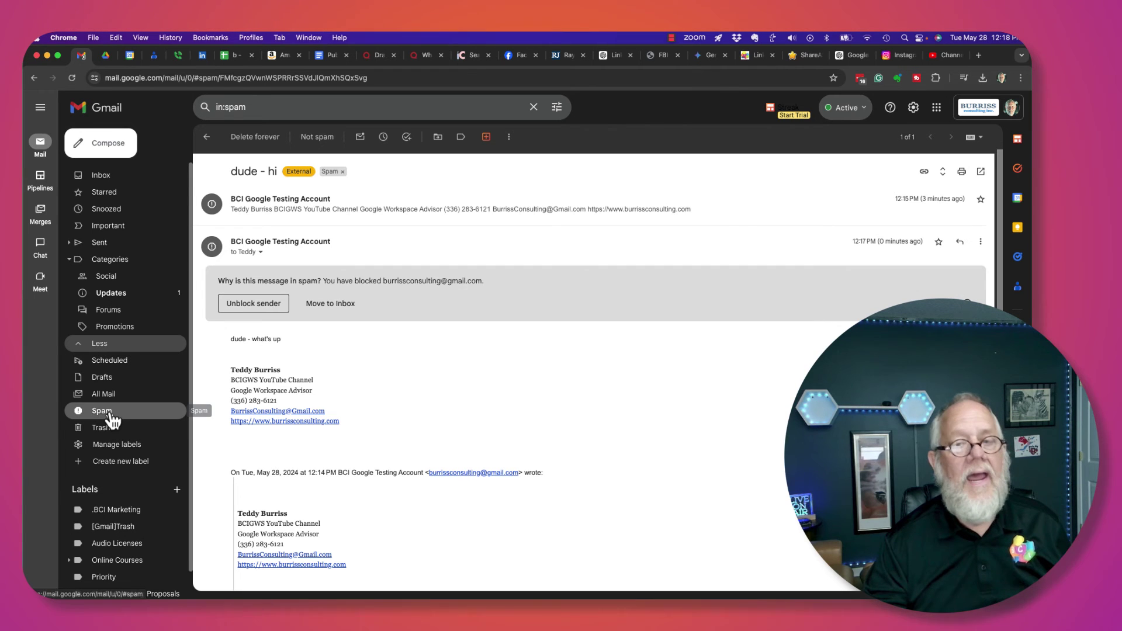